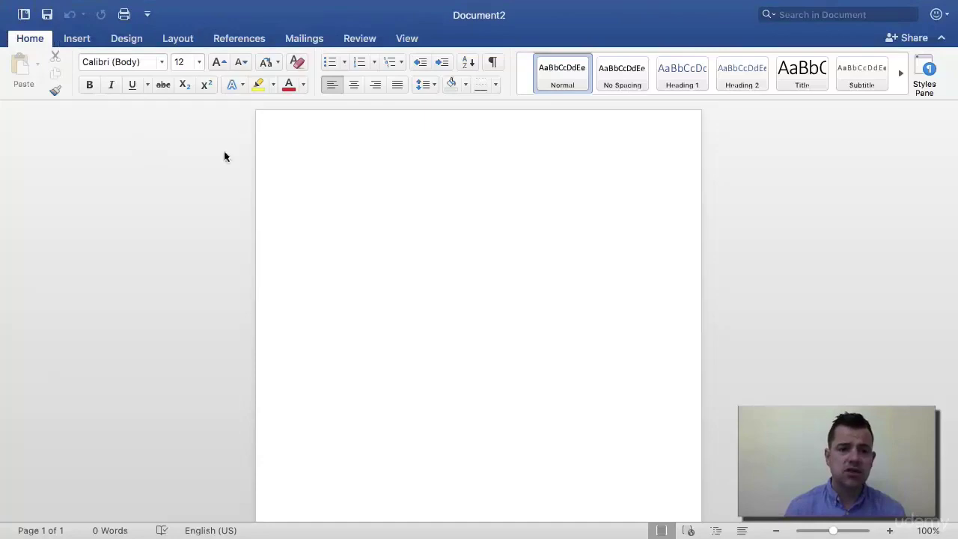
Exit full screen and centre the smaller Document2 window over the desktop
mouse_move(116, 3)
click(45, 31)
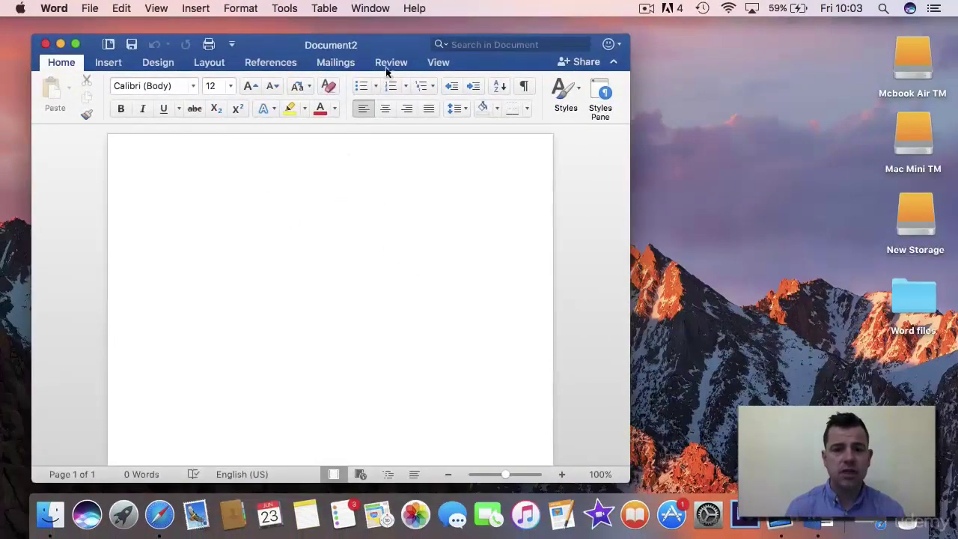
drag(385, 47, 505, 33)
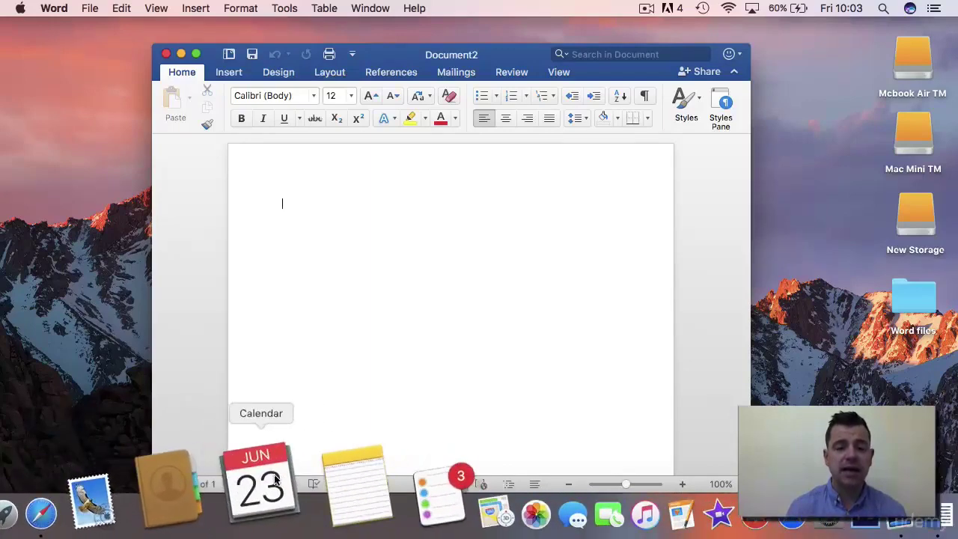
click(273, 488)
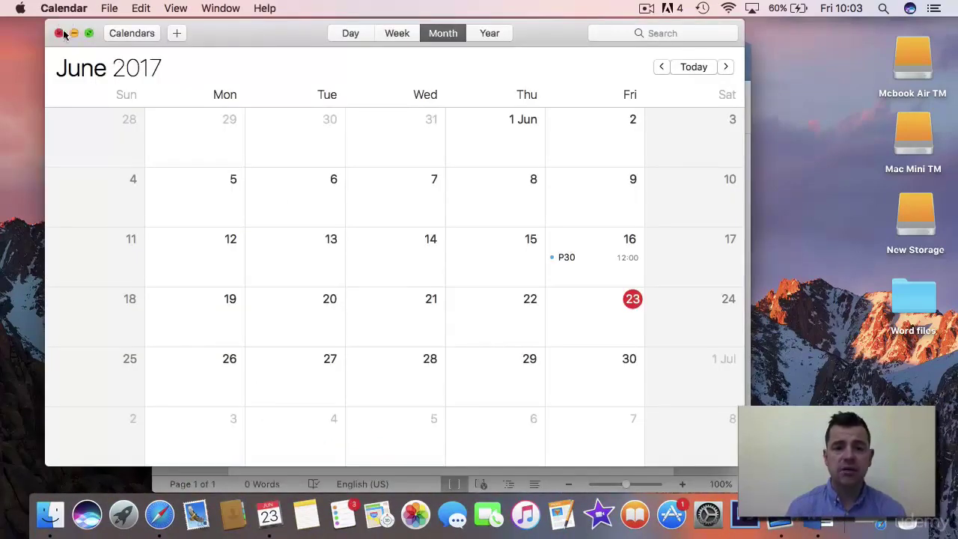
click(59, 33)
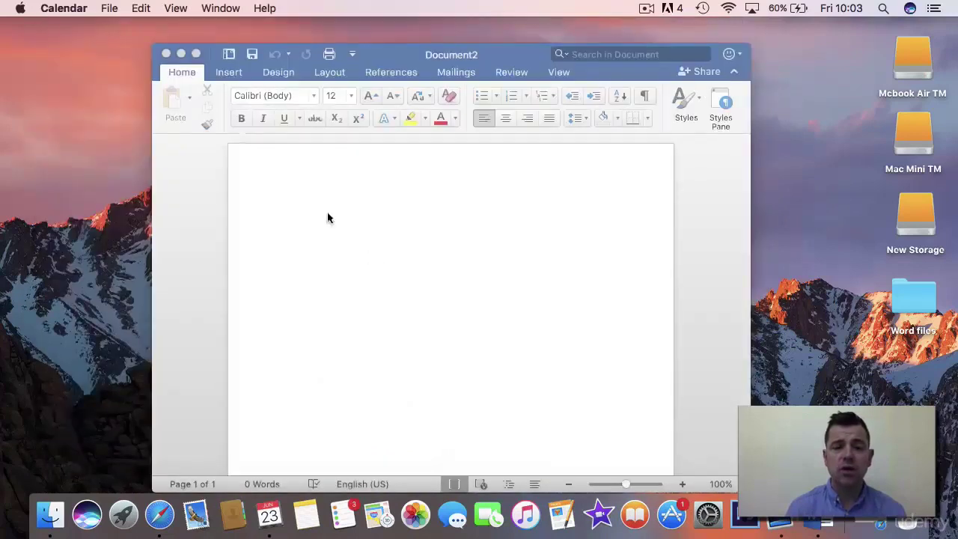
click(339, 189)
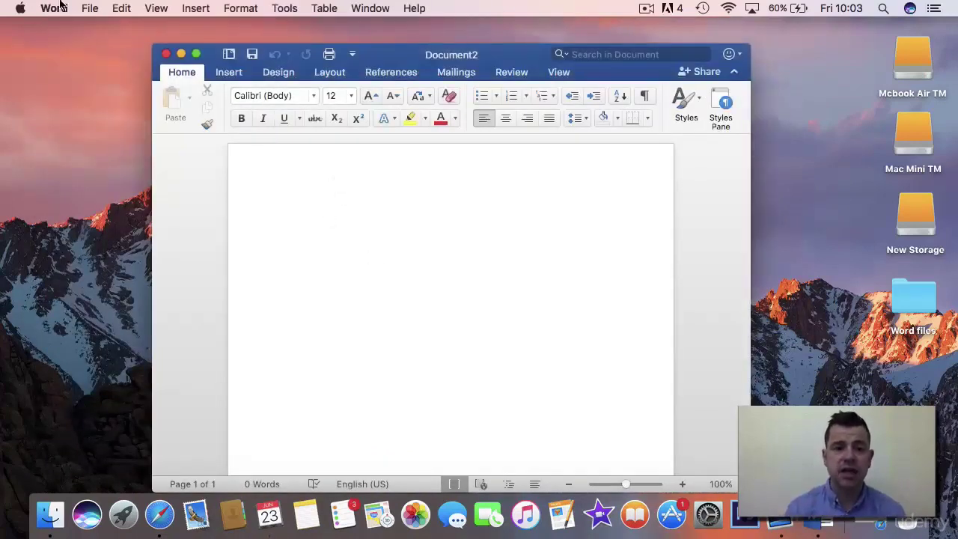
Minimize Document2, restore it from the Dock, then switch it back to full screen
click(180, 55)
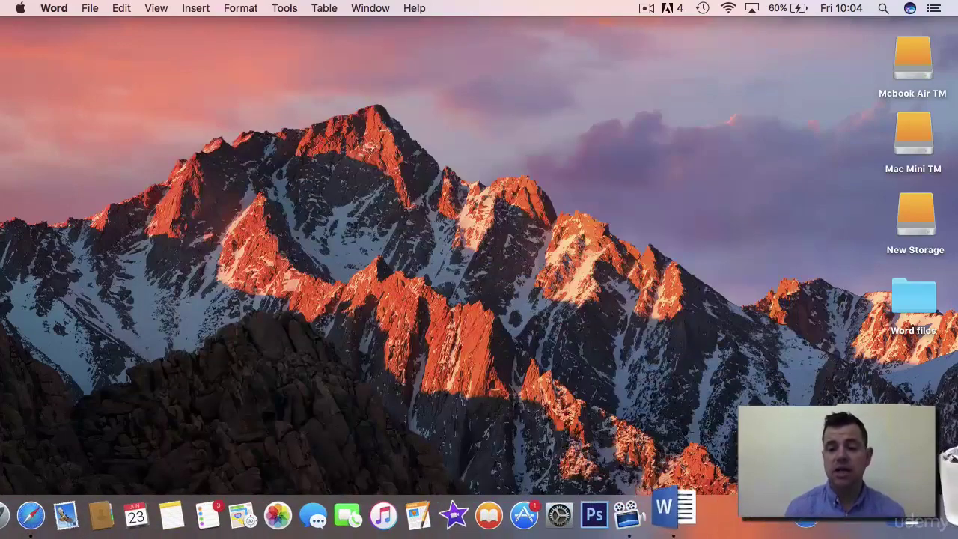
click(685, 509)
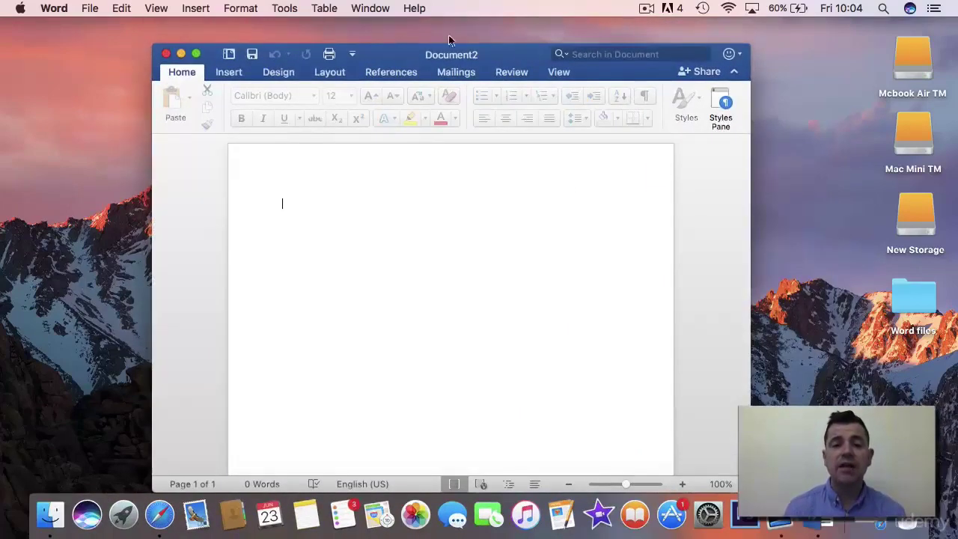
click(196, 55)
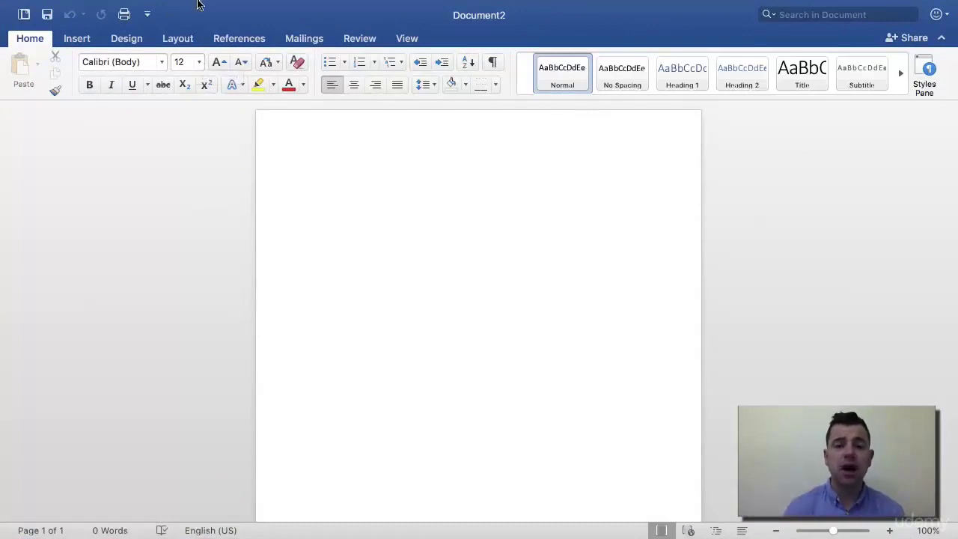
mouse_move(198, 5)
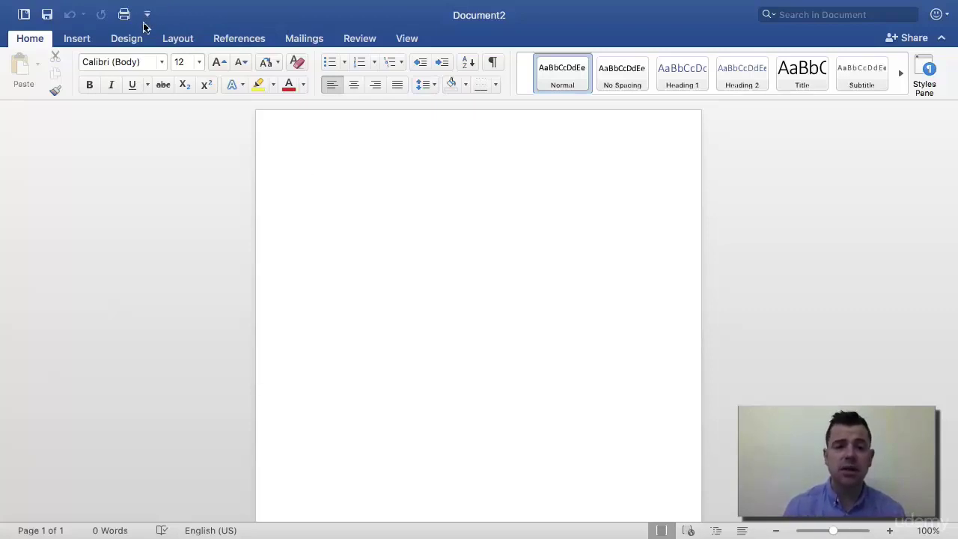
Tick Spelling & Grammar for the Quick Access Toolbar, then open the full Ribbon & Toolbar settings
click(148, 15)
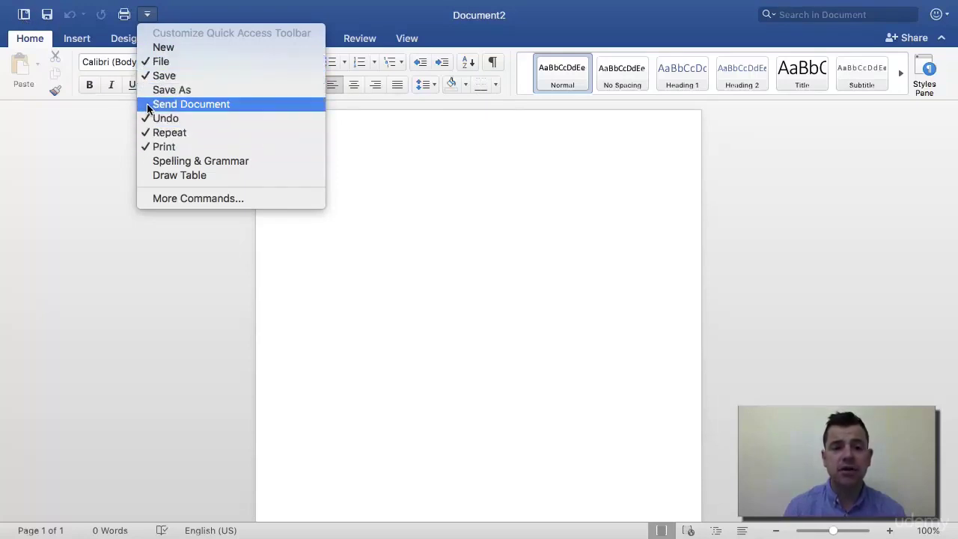
click(180, 162)
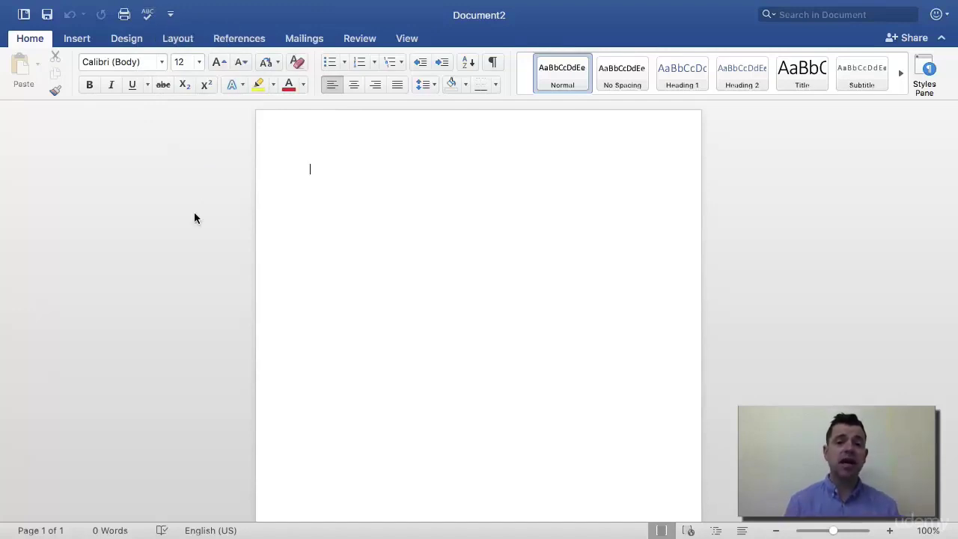
click(172, 16)
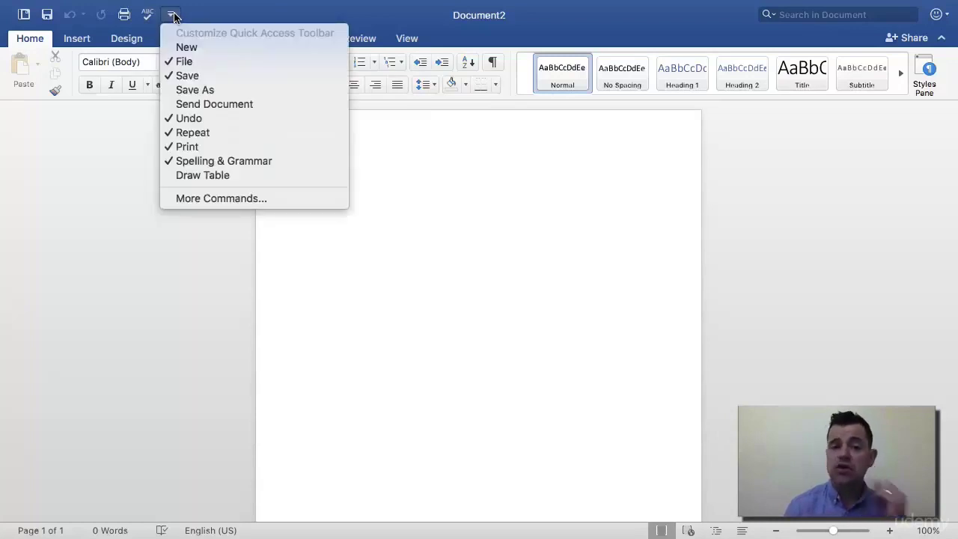
click(206, 200)
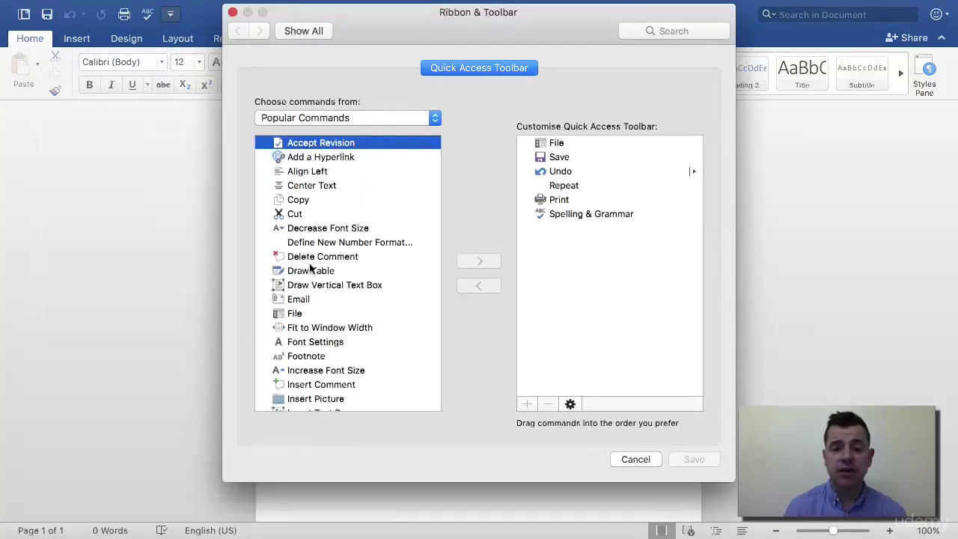
Browse the available commands, selecting Page Setup, Save As and Styles... in turn
scroll(320, 367, down, 5)
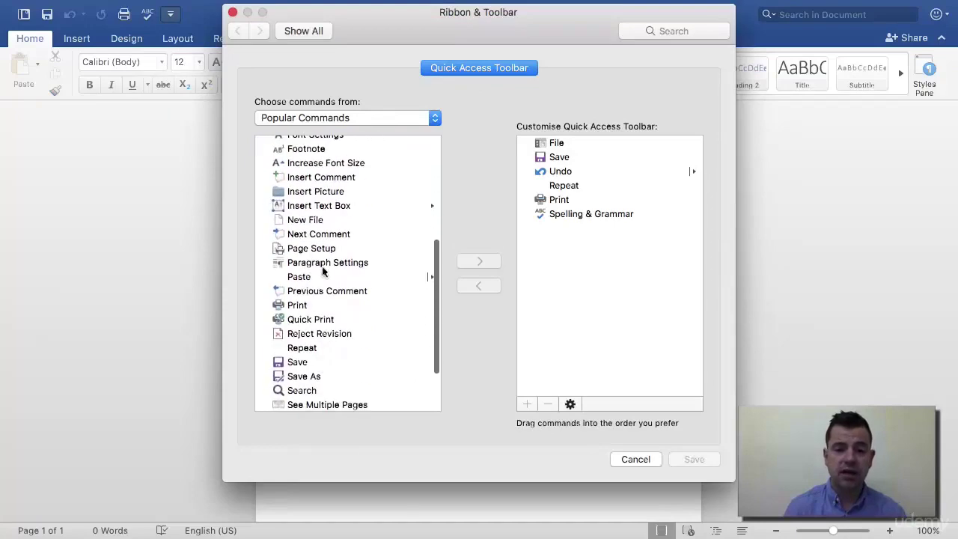
click(325, 247)
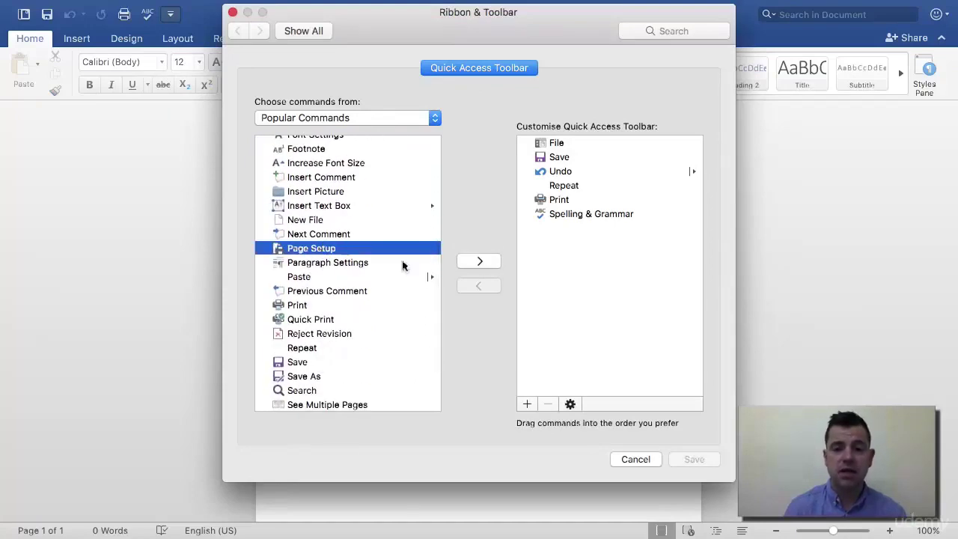
click(301, 376)
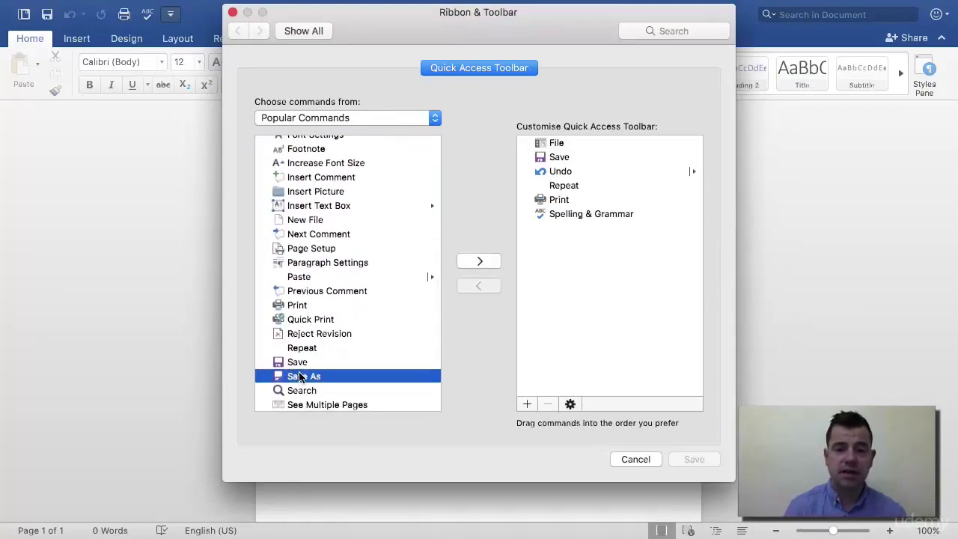
scroll(342, 331, down, 5)
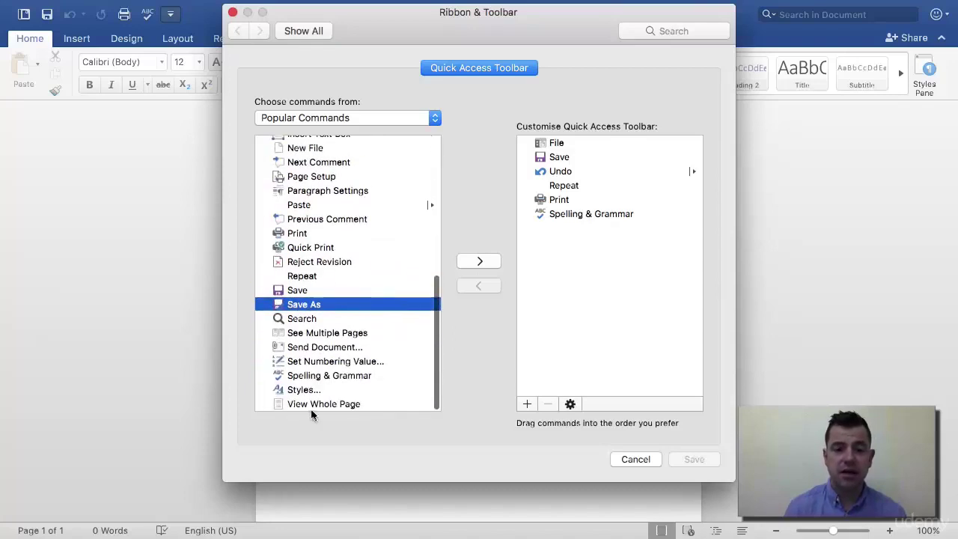
click(302, 391)
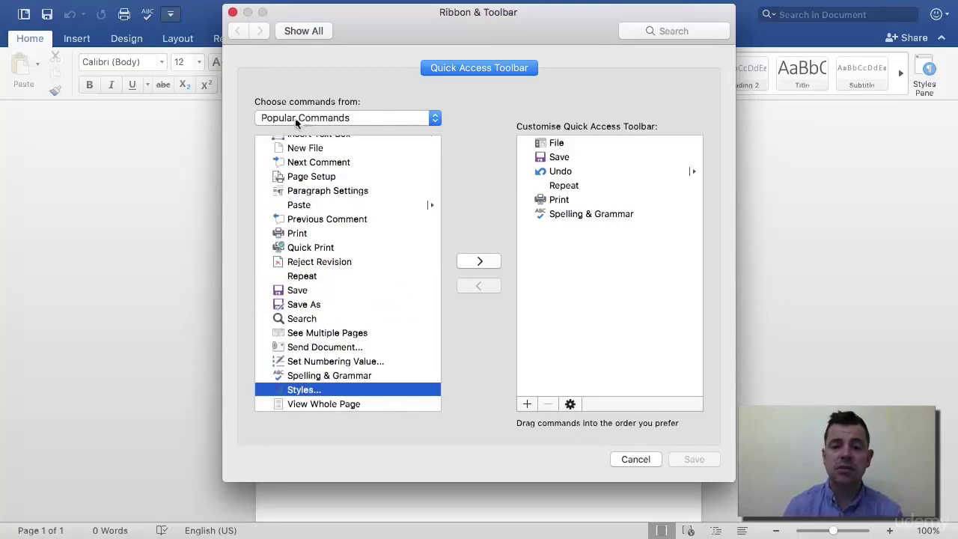
Add Custom Table of Contents from the References Tab commands to the toolbar and save
click(435, 123)
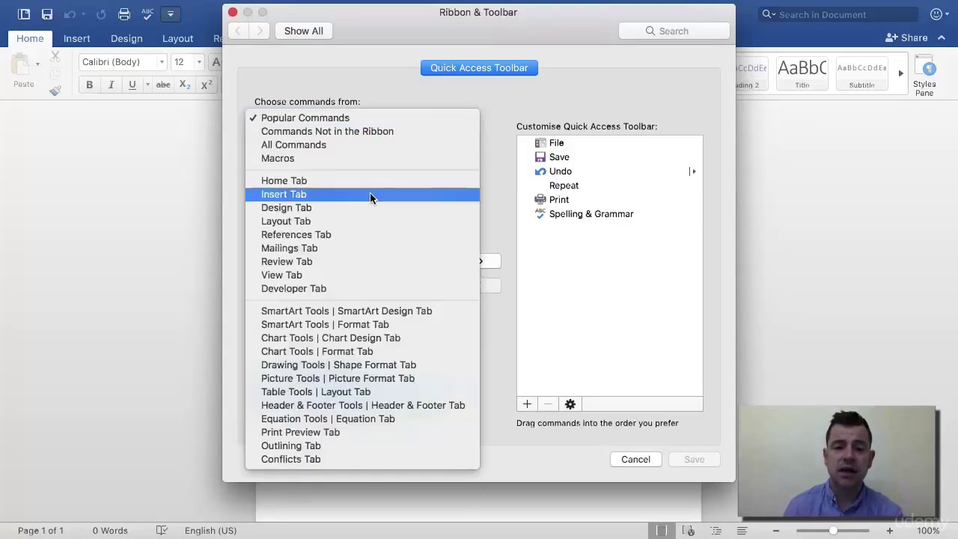
click(312, 234)
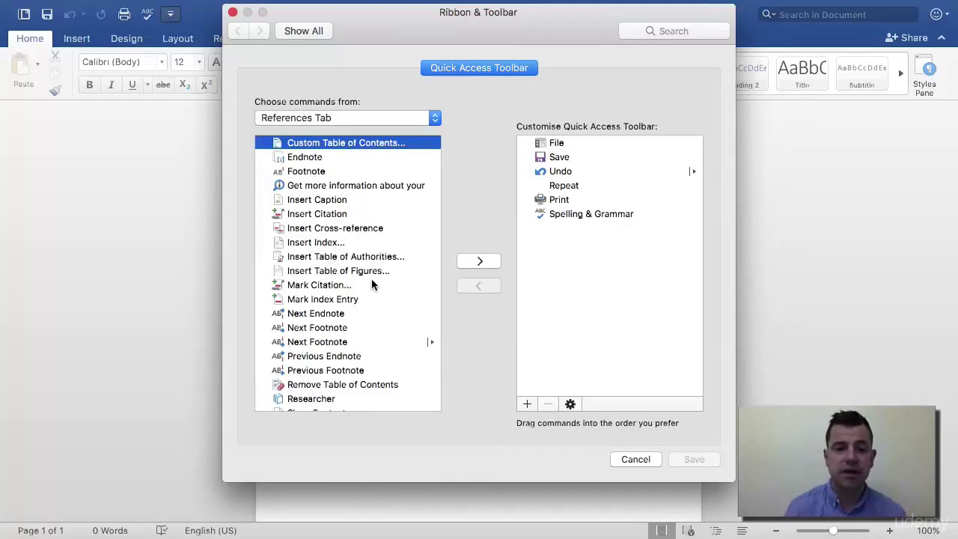
scroll(371, 278, up, 2)
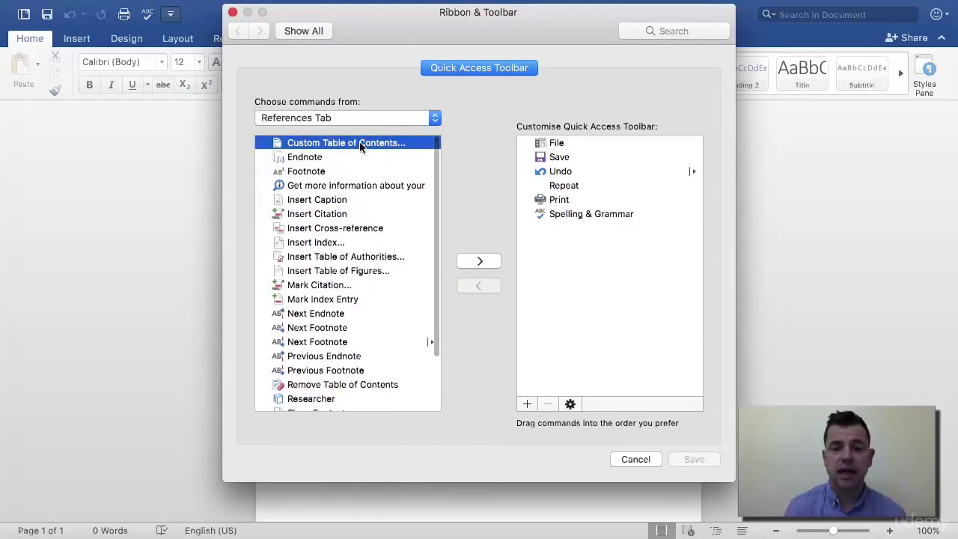
click(476, 259)
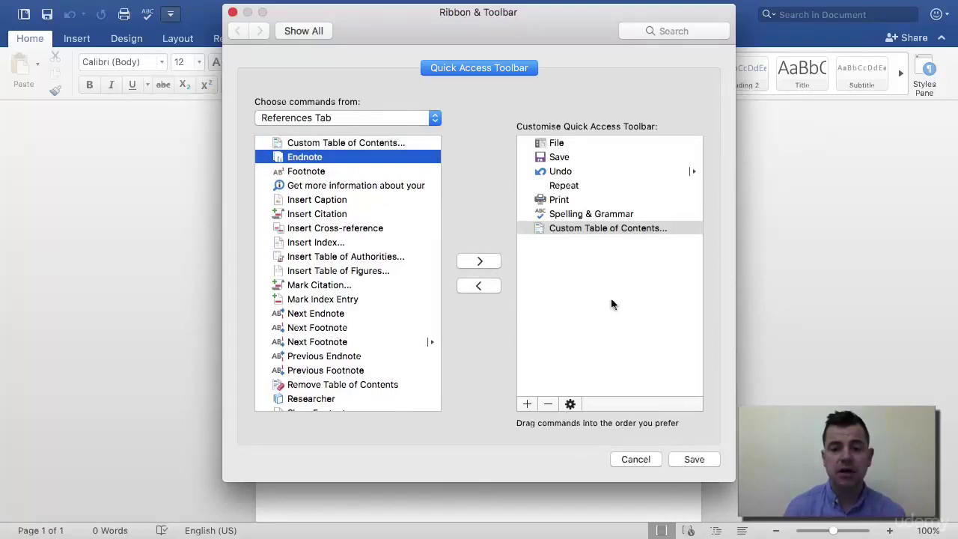
click(689, 463)
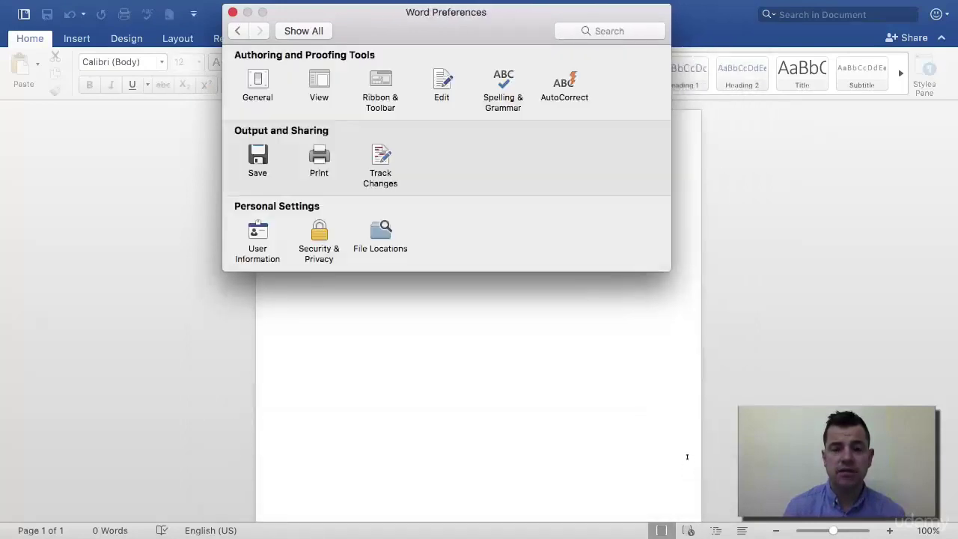
Close the Word Preferences window to return to the blank Document2
mouse_move(234, 11)
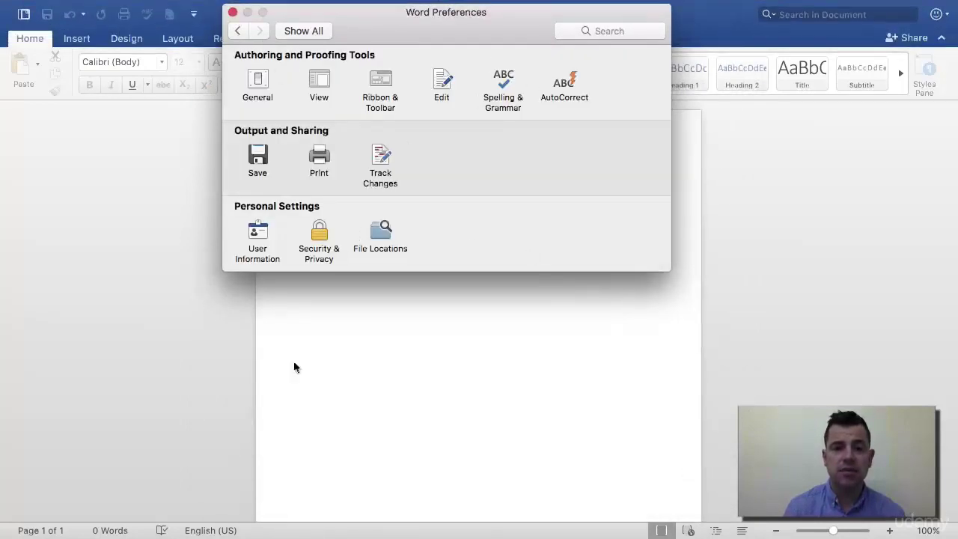
click(232, 12)
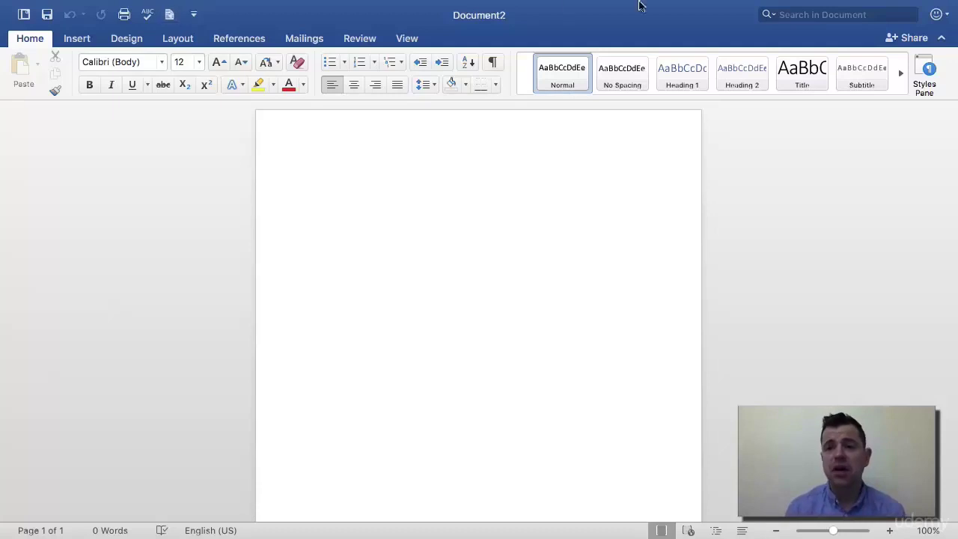
Open Word's feedback options, then dismiss them
mouse_move(638, 3)
click(946, 35)
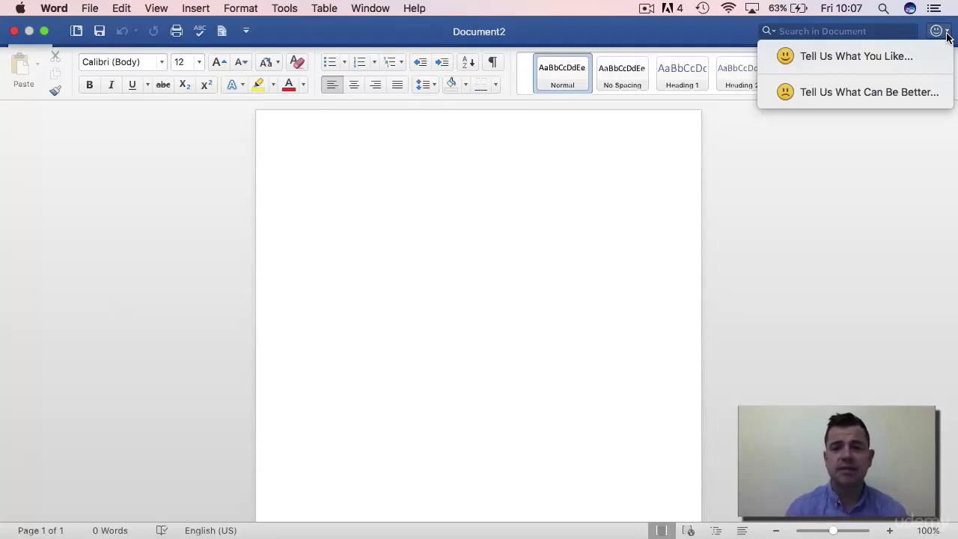
click(765, 224)
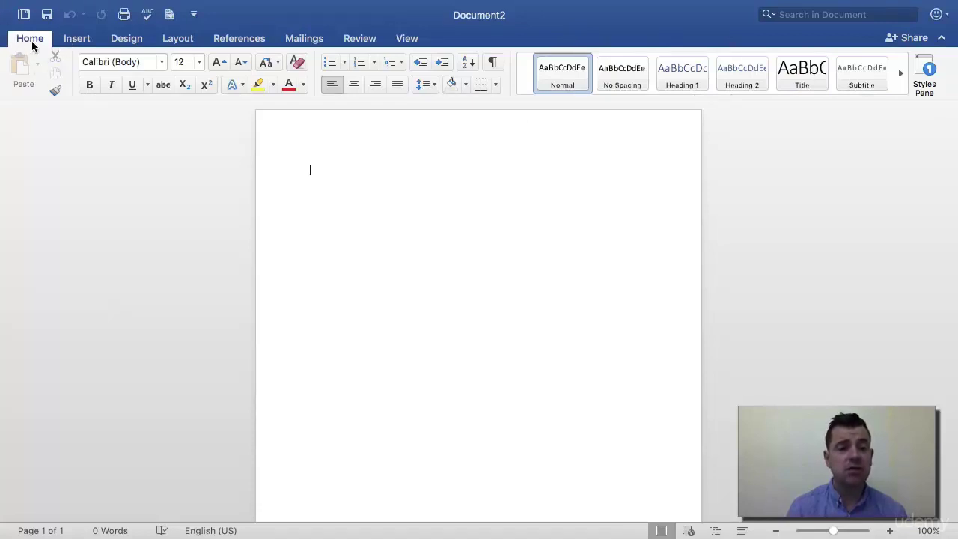
Browse the Insert, Design, Layout, References and Mailings tabs and back, ending on Home
click(79, 42)
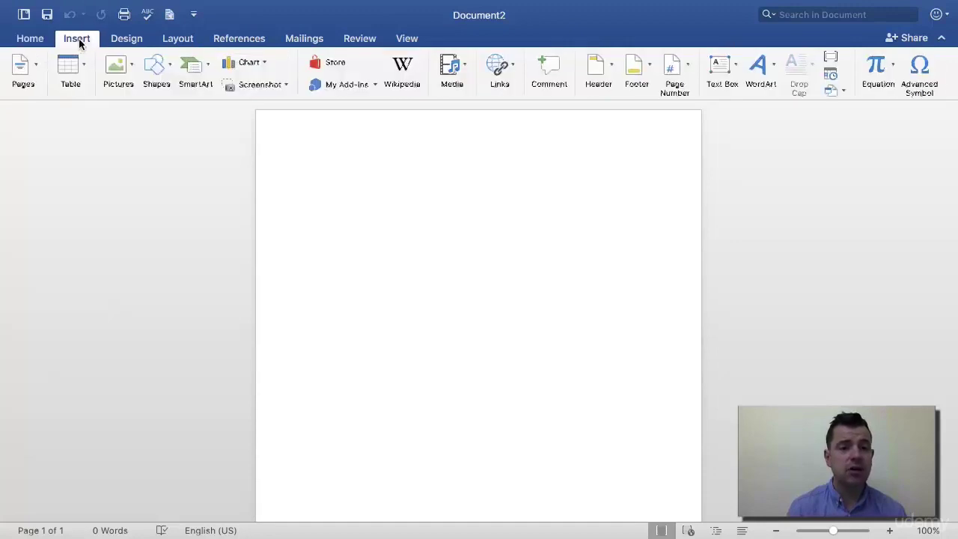
click(128, 41)
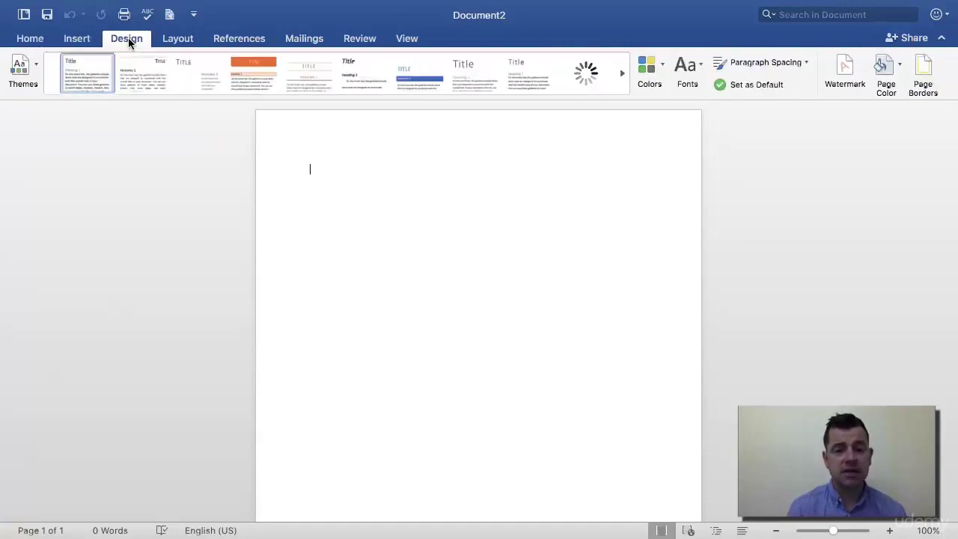
click(187, 43)
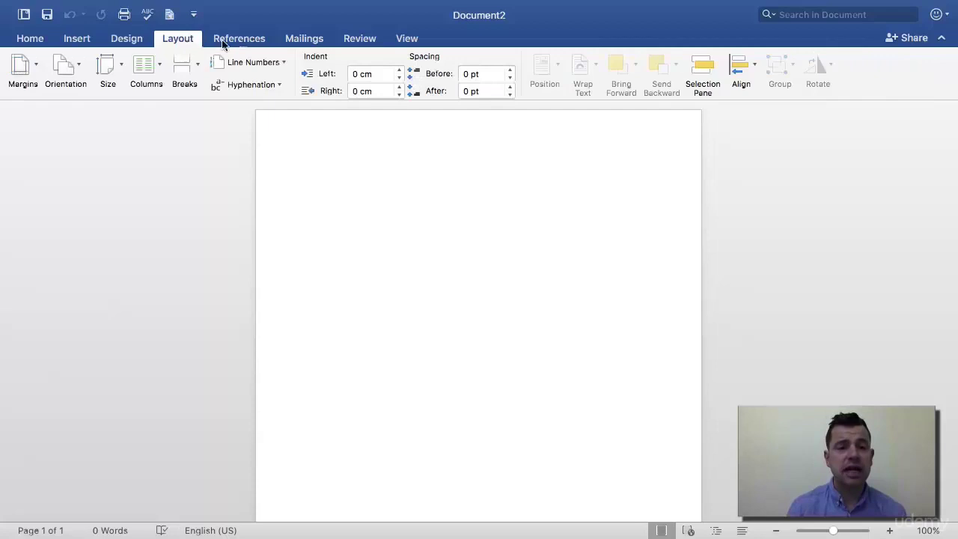
click(262, 38)
click(304, 39)
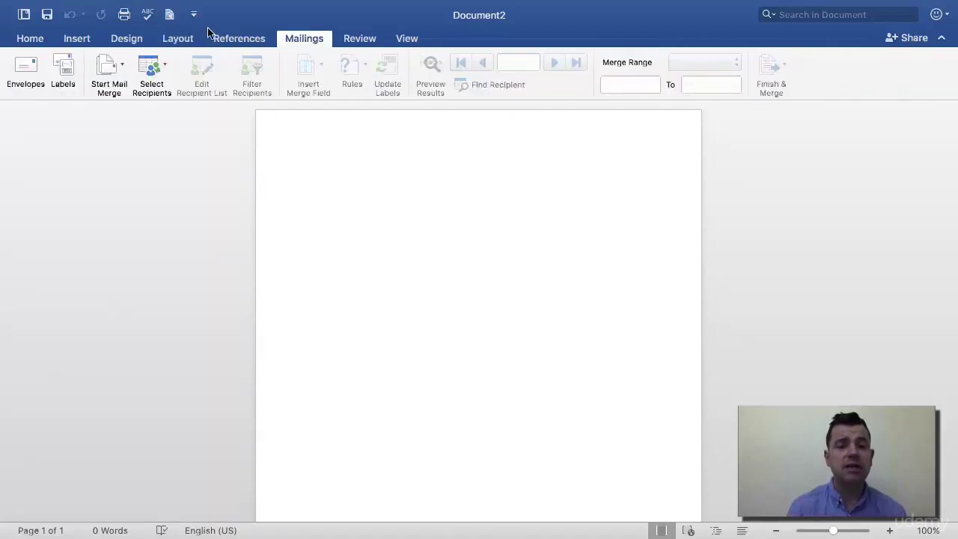
click(240, 40)
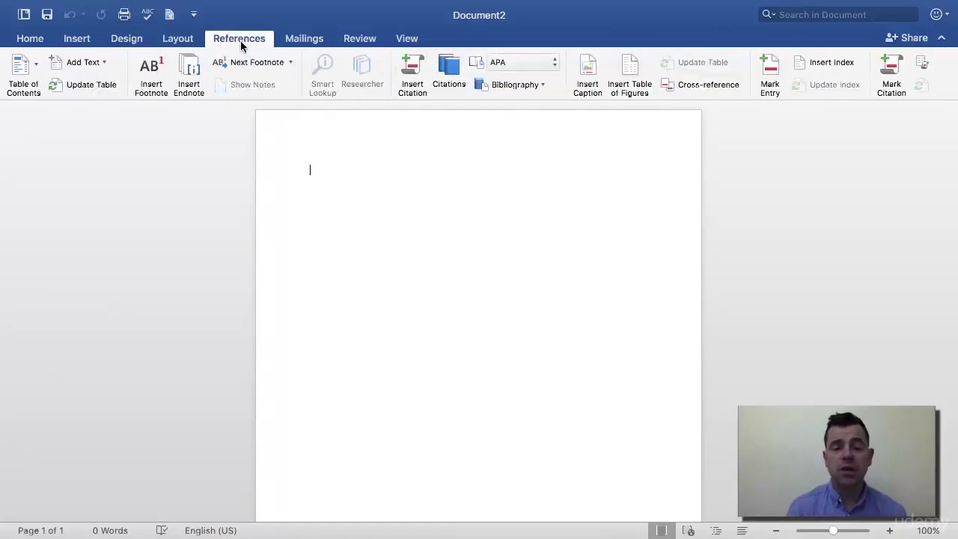
click(187, 43)
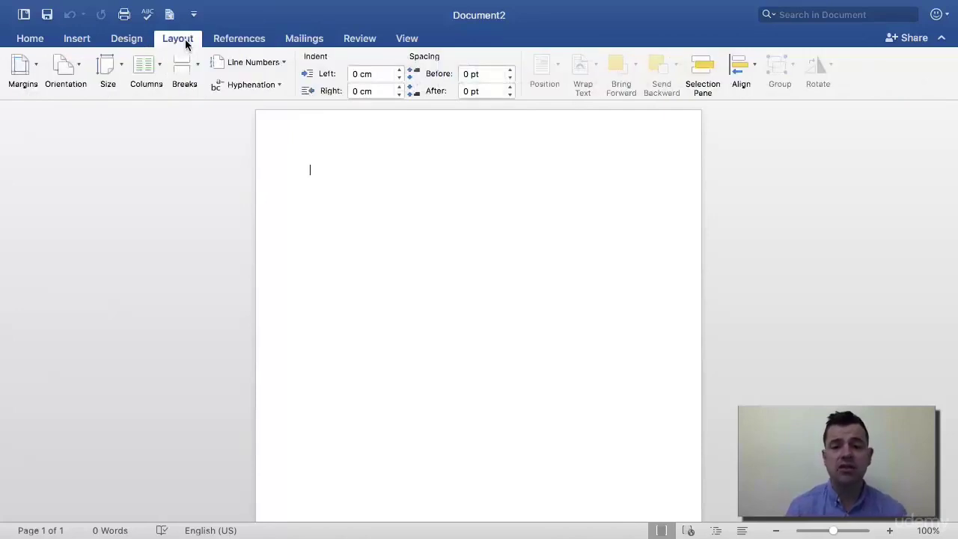
click(129, 39)
click(82, 39)
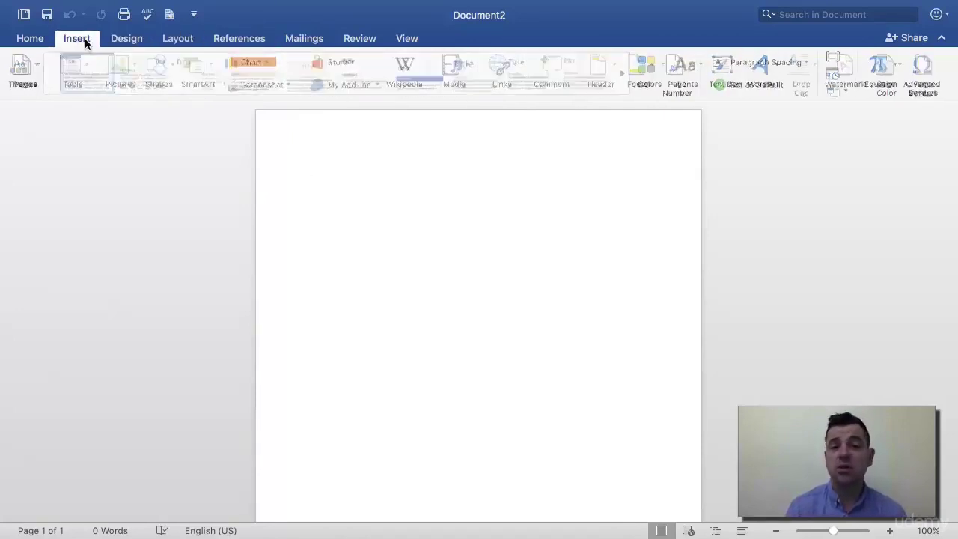
click(42, 41)
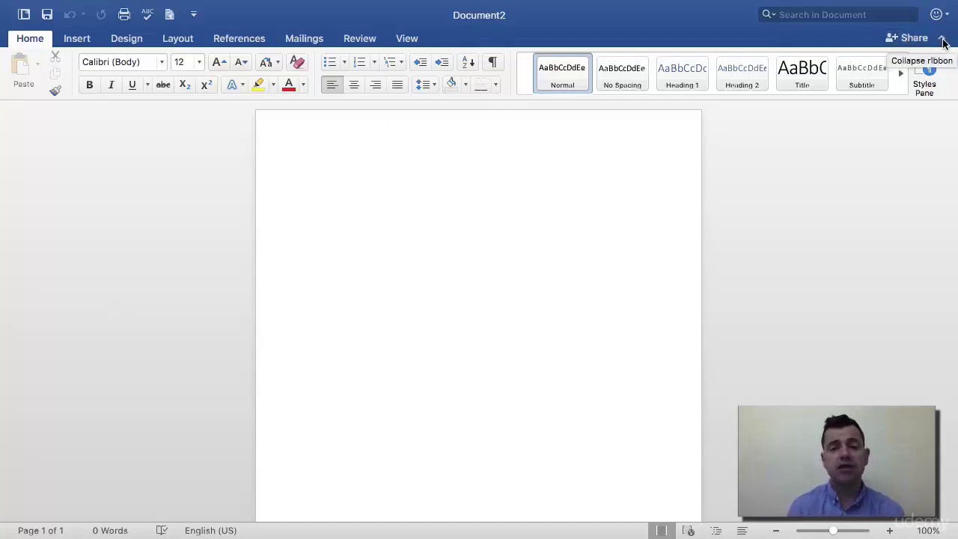
click(942, 40)
click(942, 40)
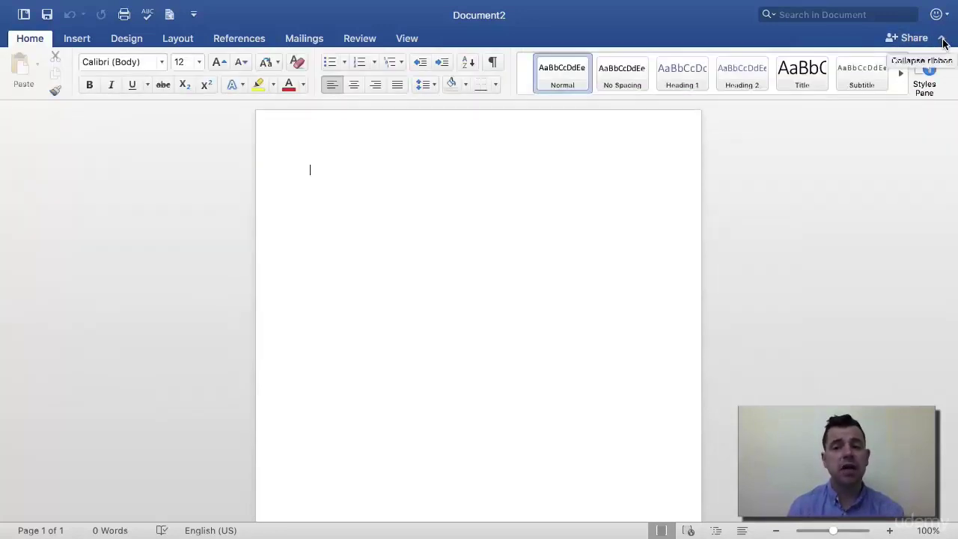
click(942, 40)
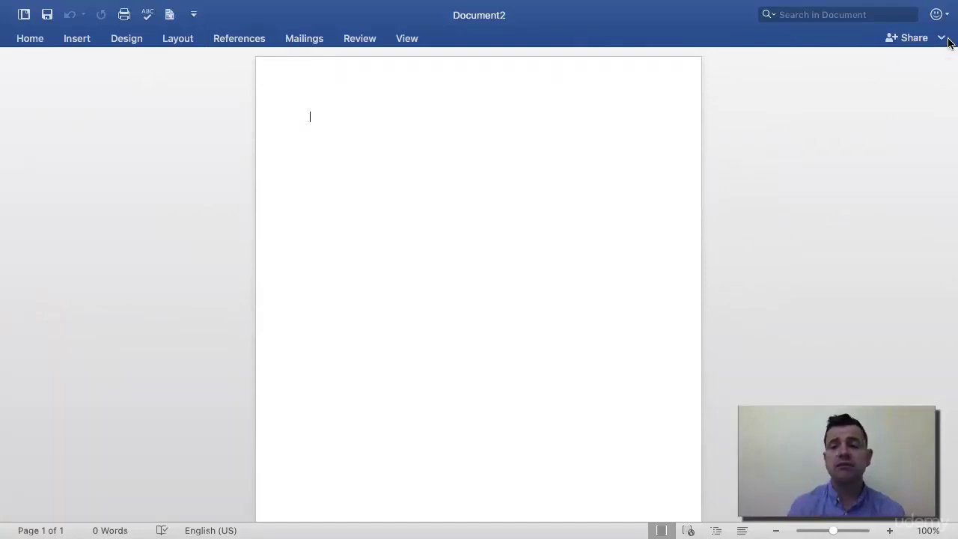
click(943, 38)
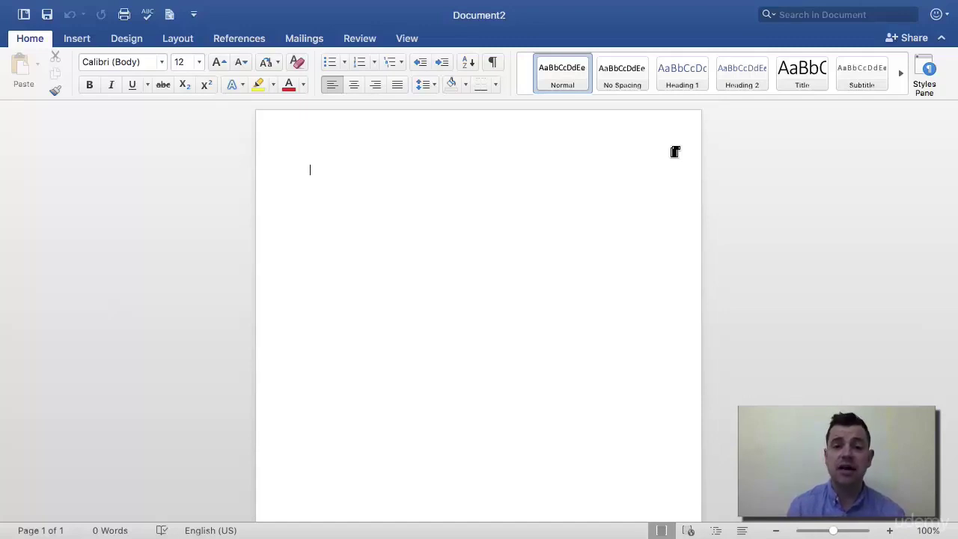
Generate filler text with =rand(), then undo it so only =rand() remains
text(-)
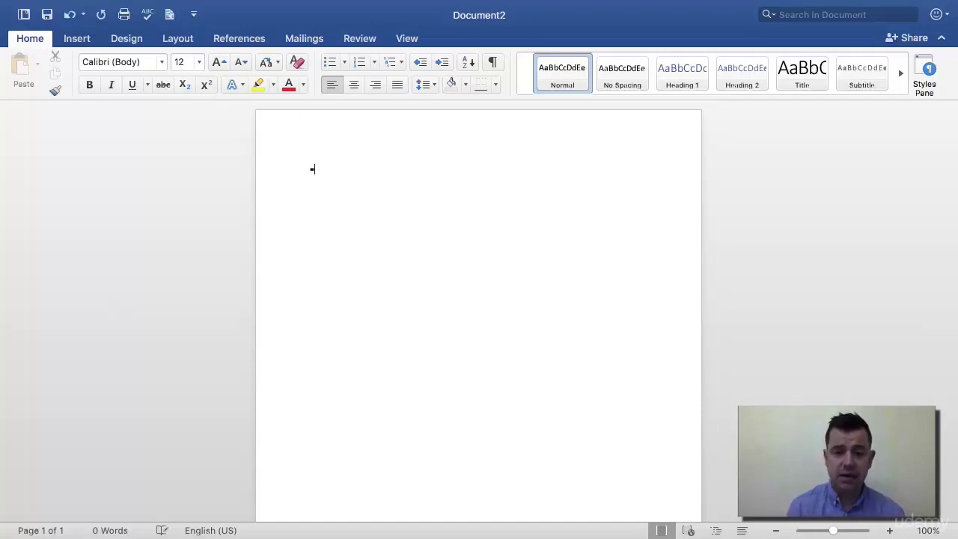
text(nd)
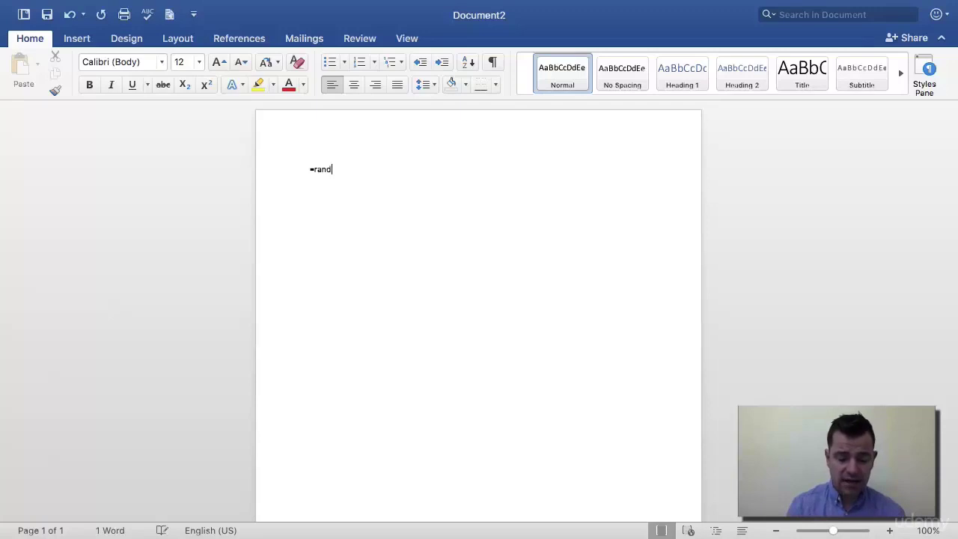
text(()
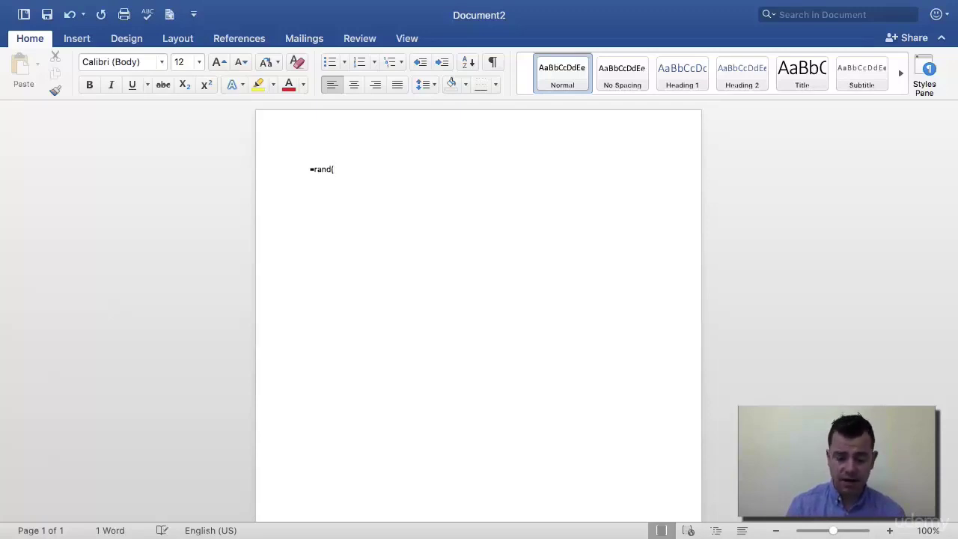
text())
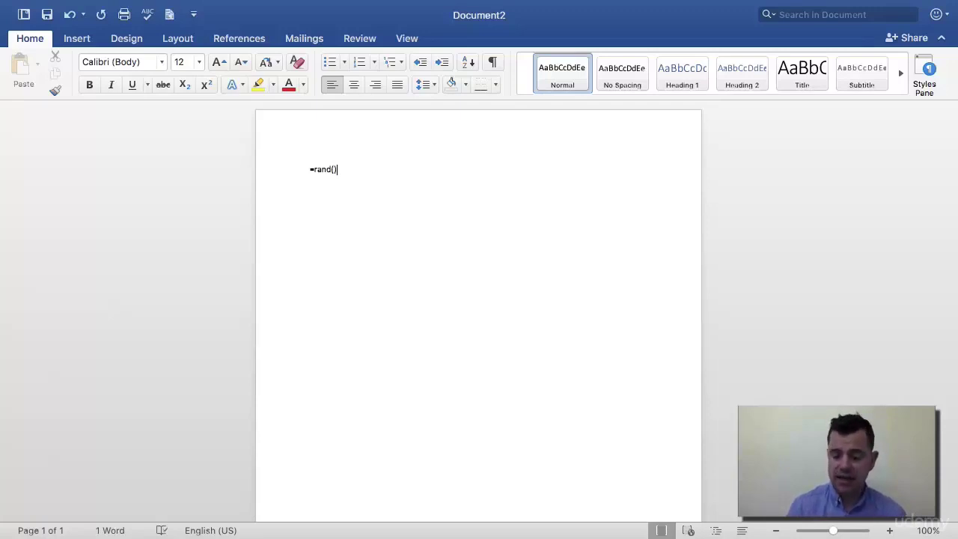
key(Return)
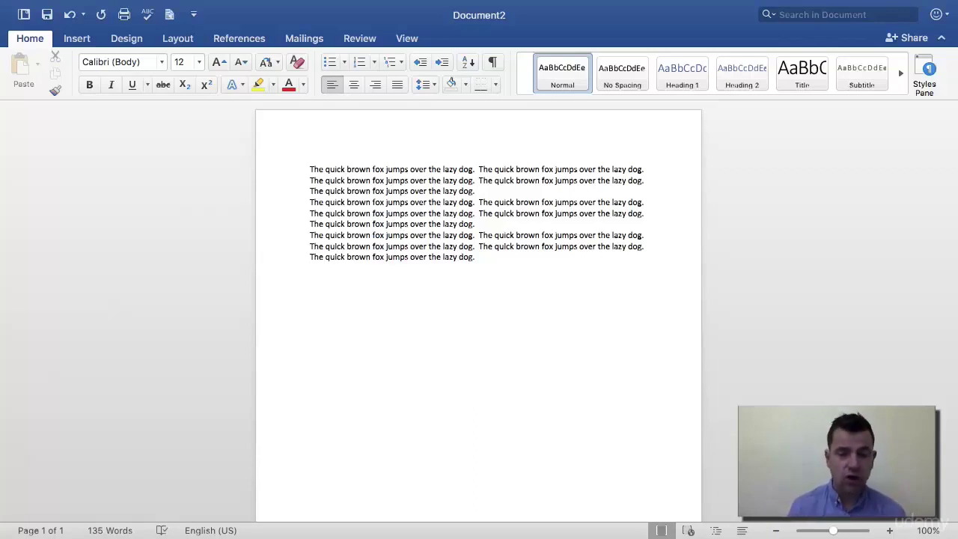
key(super+z)
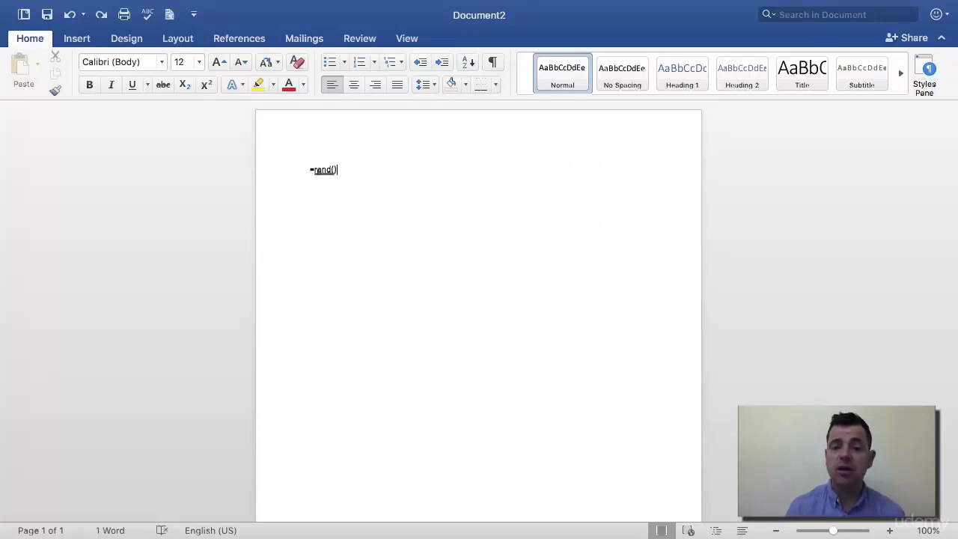
Edit the command to =rand(6) to produce six quick brown fox paragraphs (270 words)
click(334, 169)
text(6)
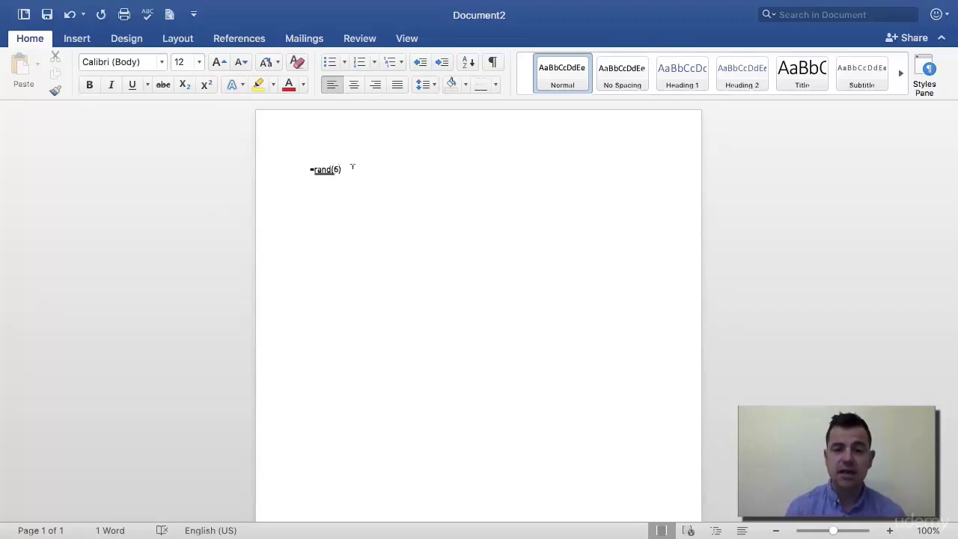
key(Return)
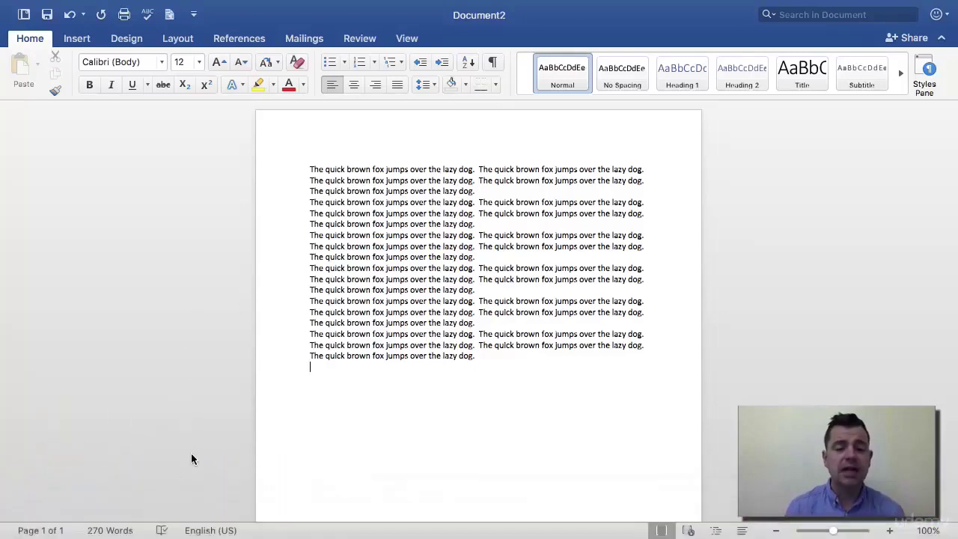
Set the text's proofing language to English (UK) from the status bar
click(215, 531)
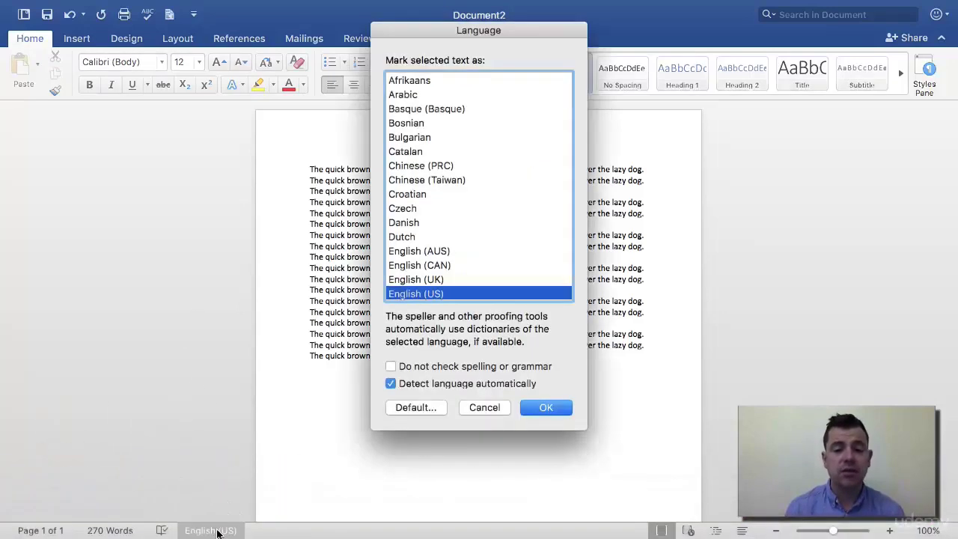
click(431, 280)
click(546, 407)
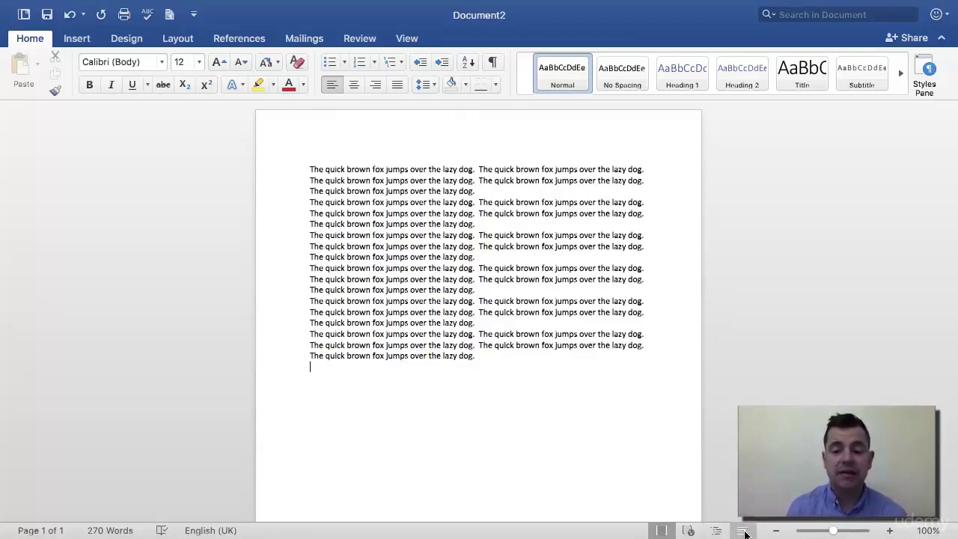
Try Draft view, return to Print Layout, and zoom the page to about 120%
click(743, 530)
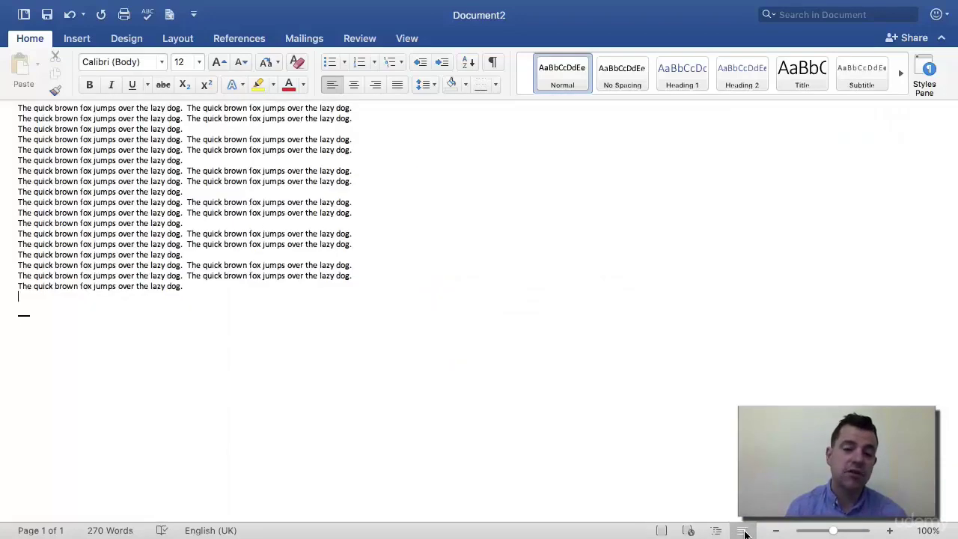
click(666, 531)
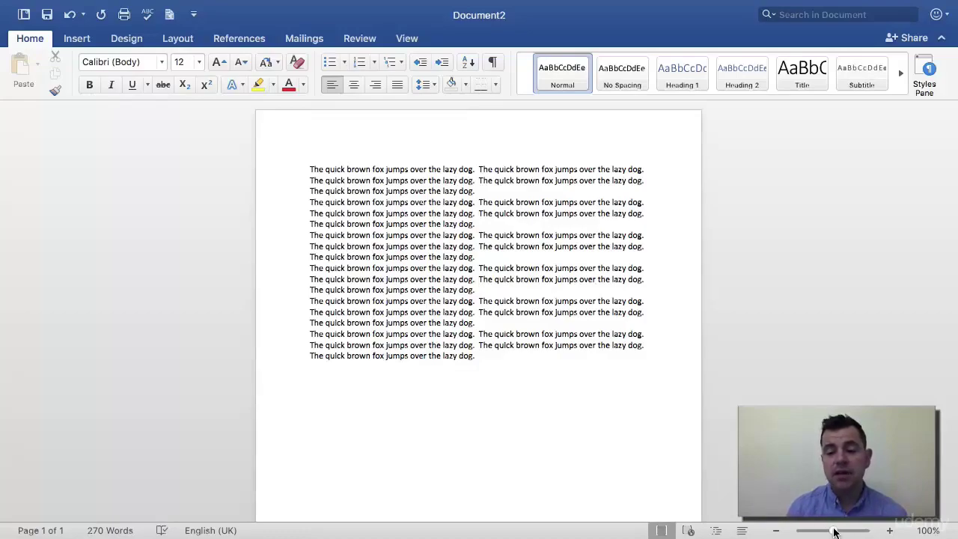
mouse_move(834, 531)
mouse_down()
mouse_move(850, 530)
mouse_move(836, 534)
mouse_up()
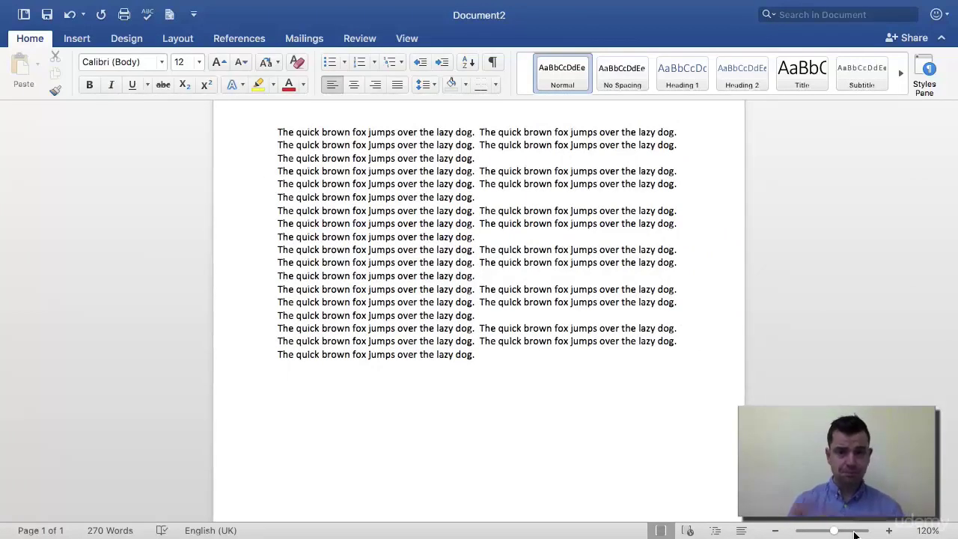
Enter a custom zoom of 130.5 percent in the Zoom dialog and apply it
click(929, 530)
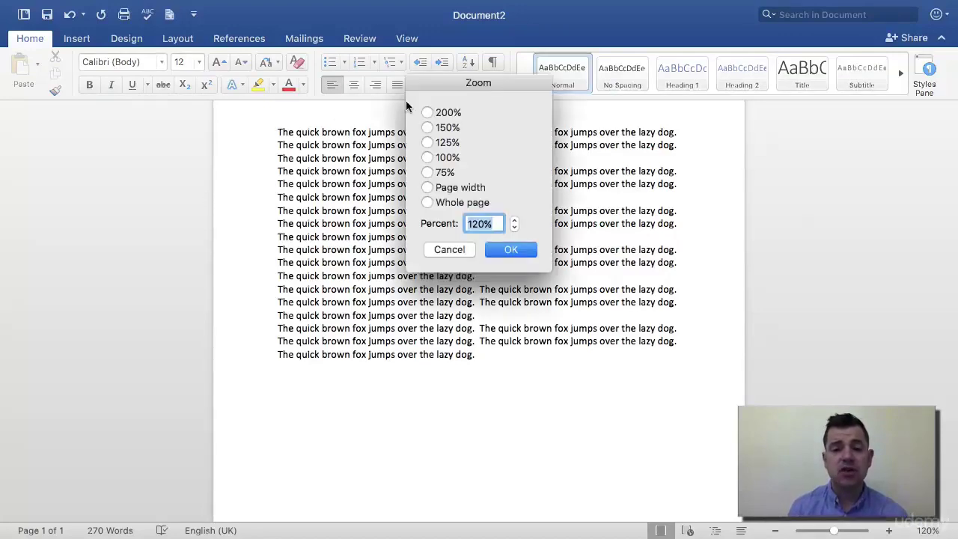
drag(436, 86, 438, 168)
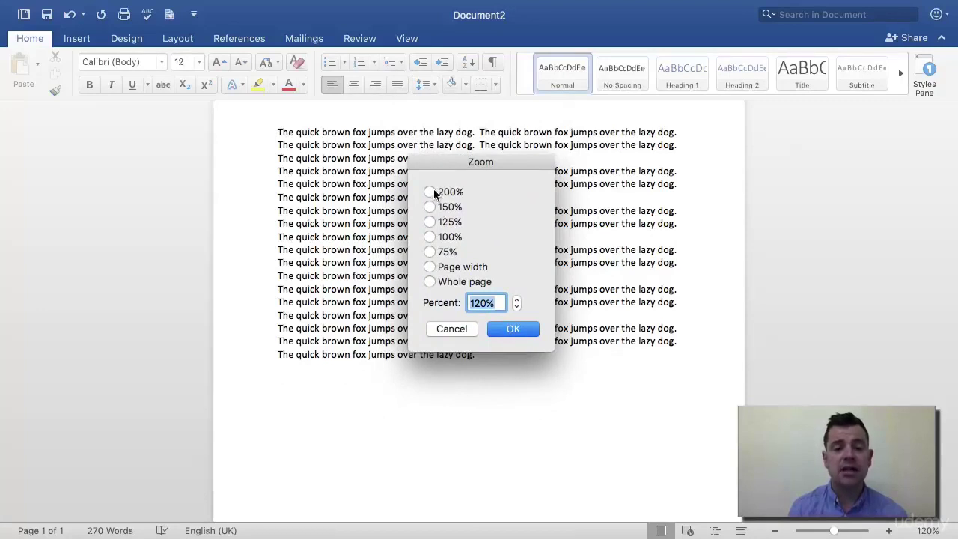
click(488, 303)
key(BackSpace)
key(BackSpace)
key(BackSpace)
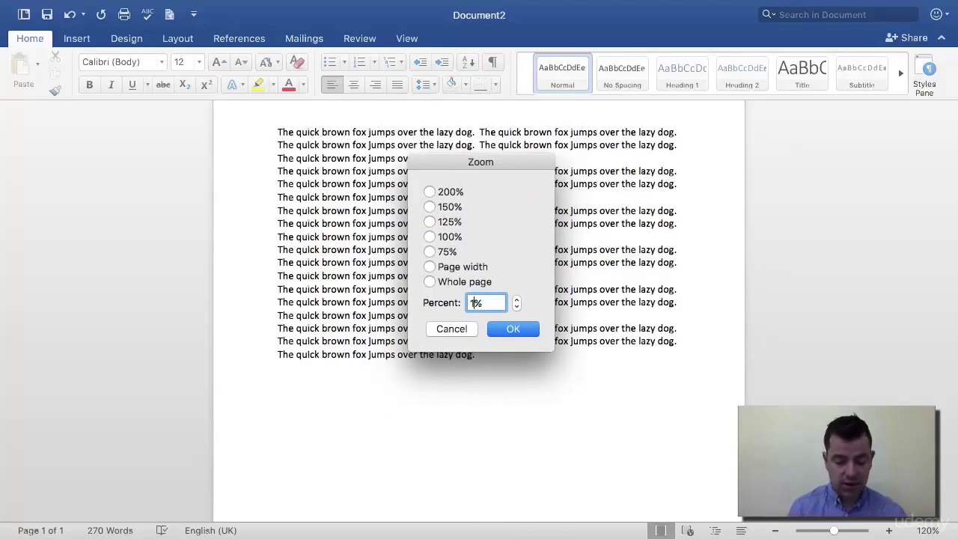
text(130.5)
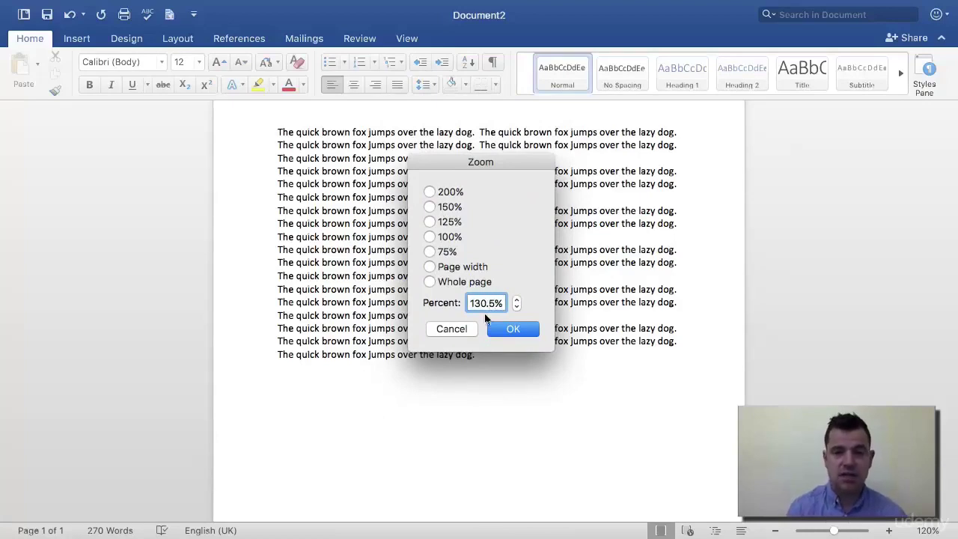
click(504, 331)
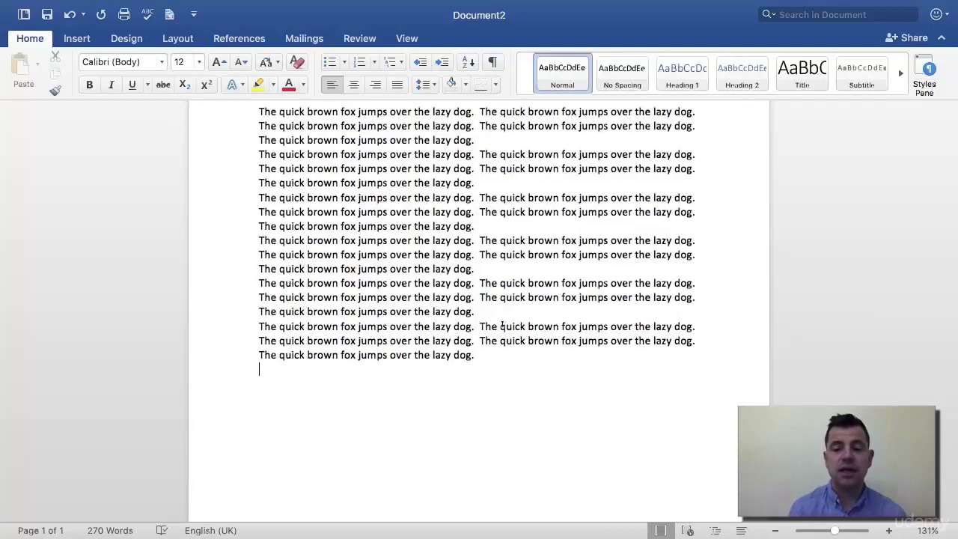